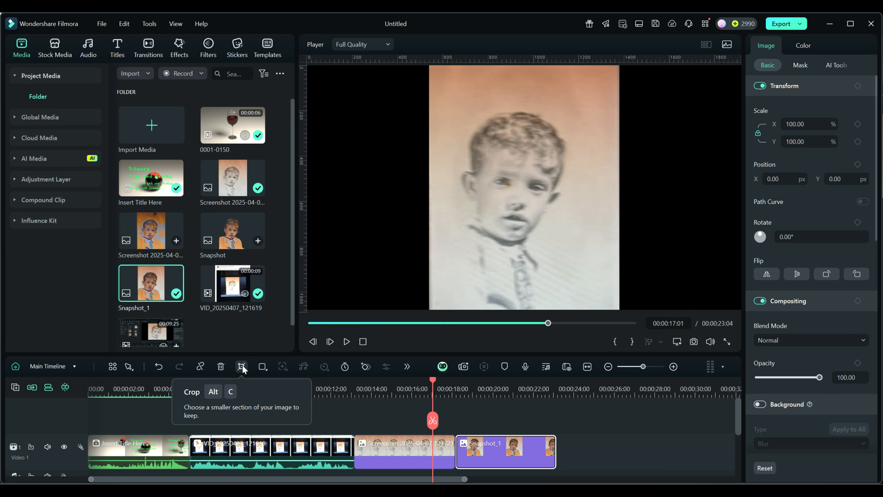
- Open Crop and Zoom for the photo clip and try a 16:9 crop area positioned over the boy's face
left_click(242, 365)
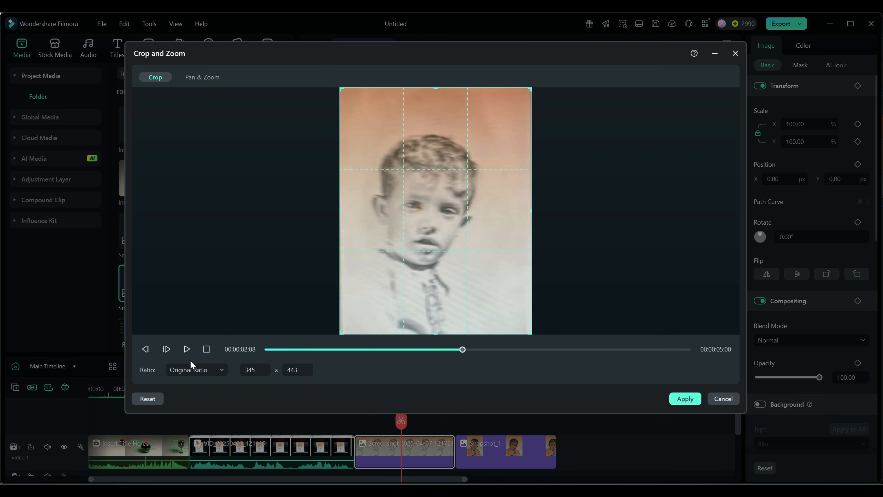
left_click(212, 369)
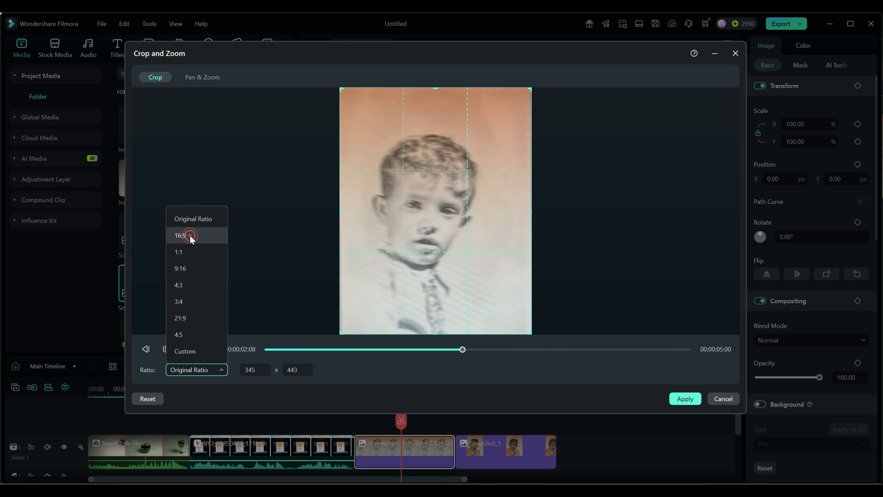
left_click(180, 235)
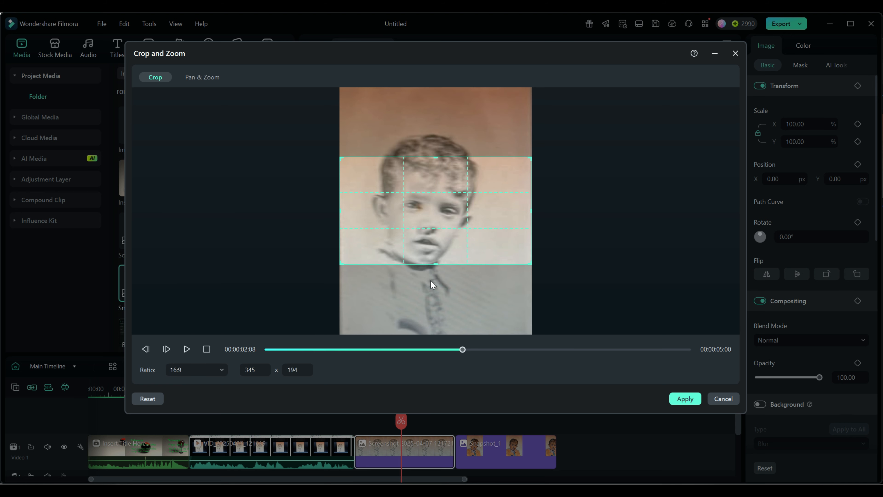
left_click_drag(466, 241, 465, 215)
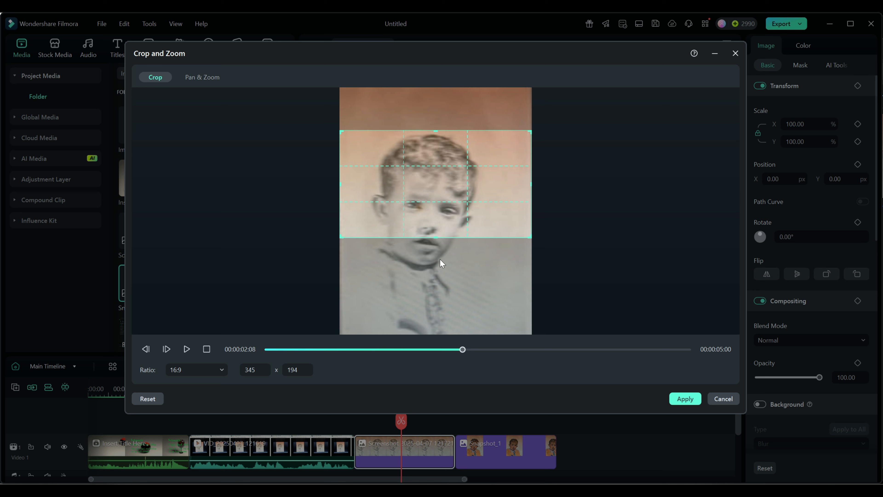
left_click_drag(431, 218, 382, 228)
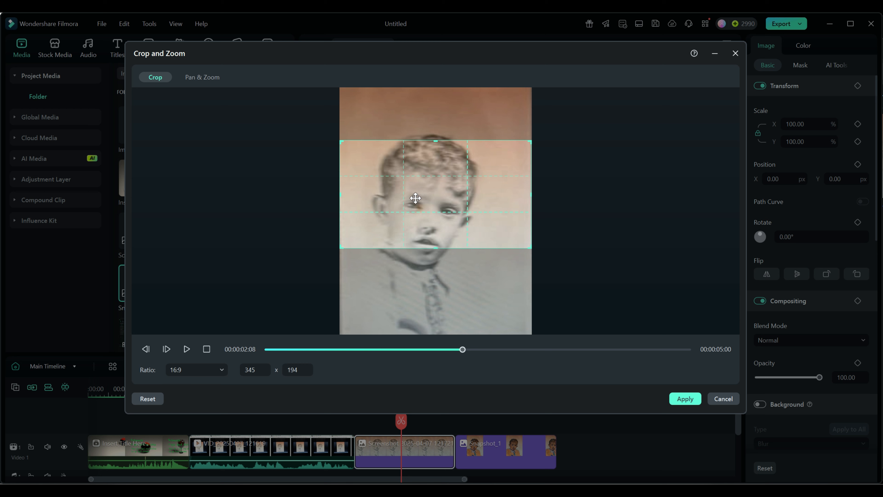
- Switch the crop ratio to 9:16, reposition and enlarge the crop box to about 209 x 372, and apply it
left_click(193, 374)
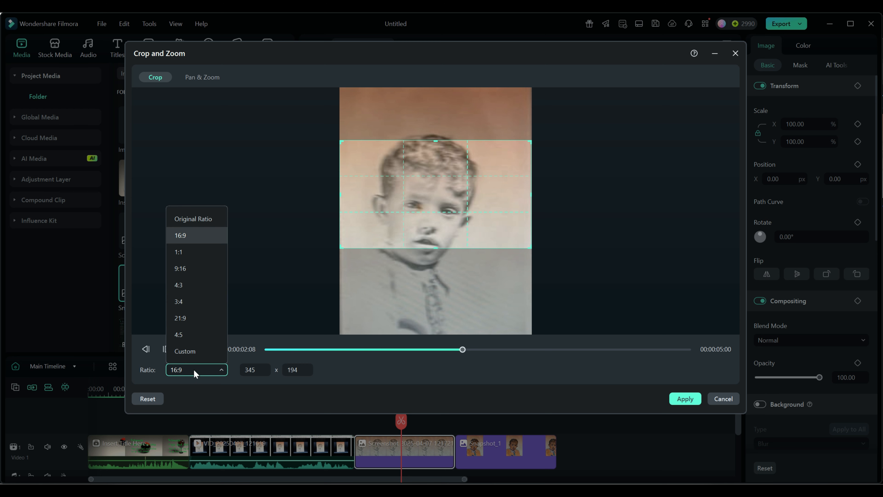
left_click(190, 267)
left_click_drag(403, 278, 436, 253)
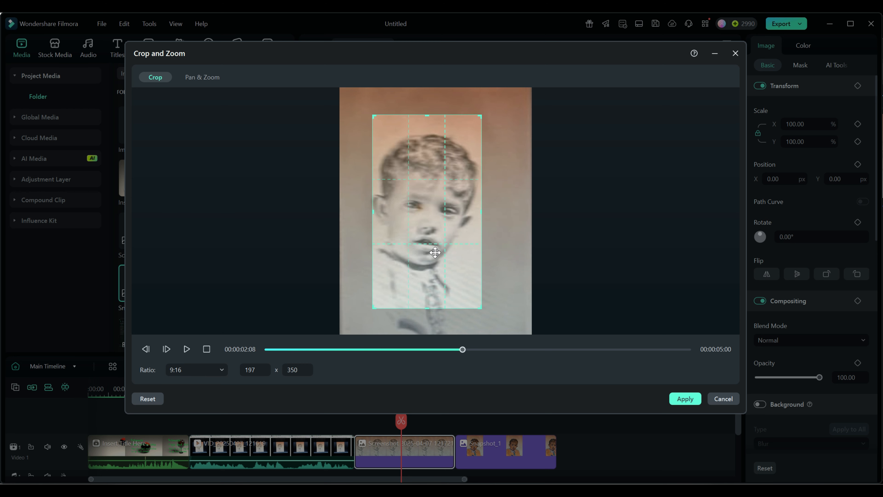
left_click_drag(479, 304, 459, 295)
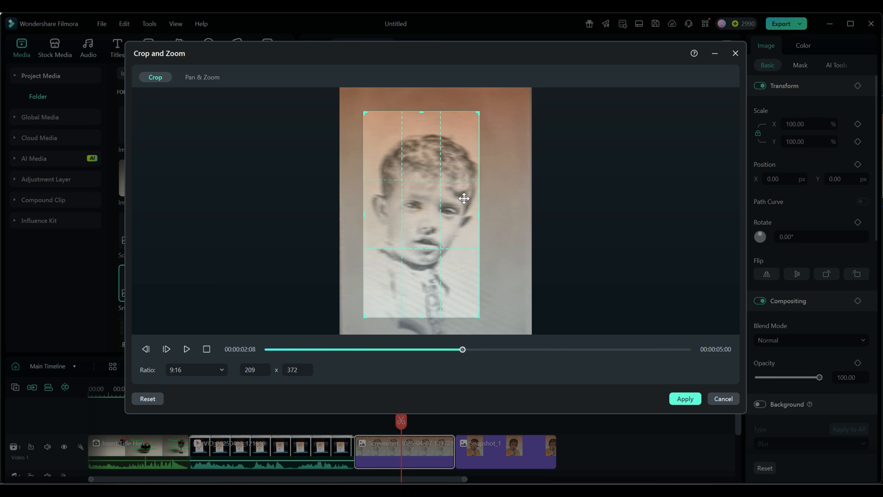
left_click_drag(418, 160, 422, 159)
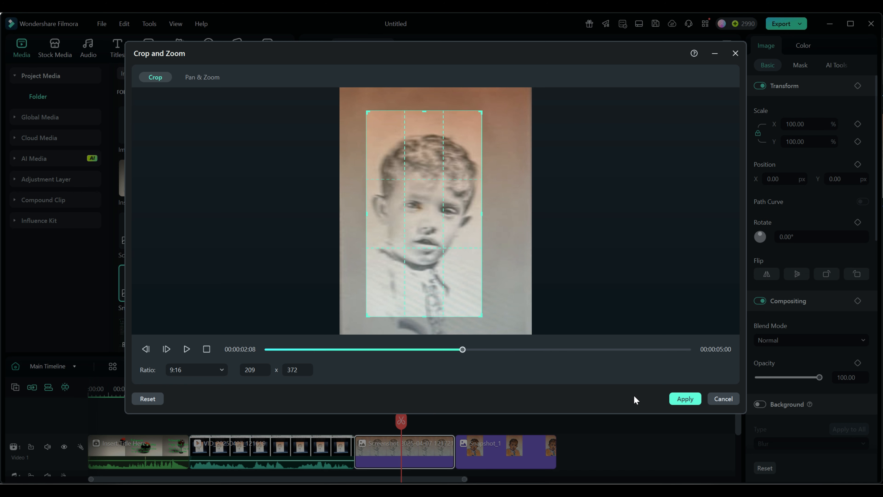
left_click(684, 398)
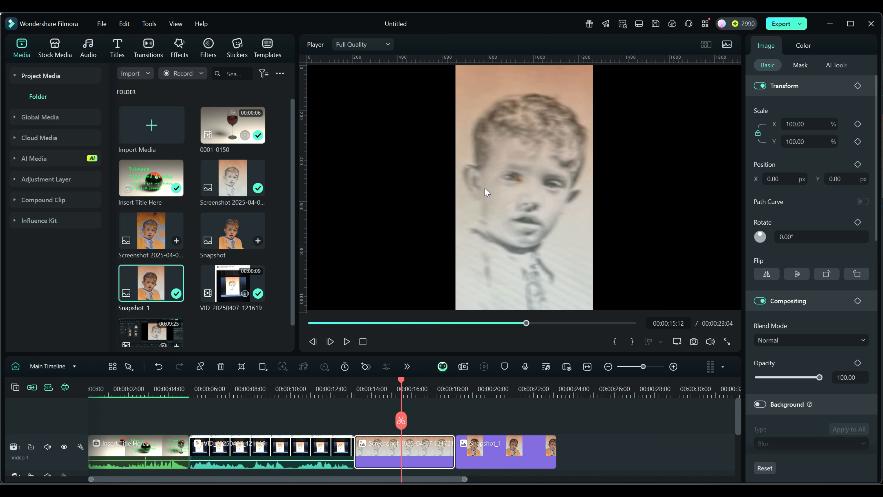
- Reopen the crop for the photo and apply a 16:9 crop ratio
left_click(241, 368)
left_click(205, 369)
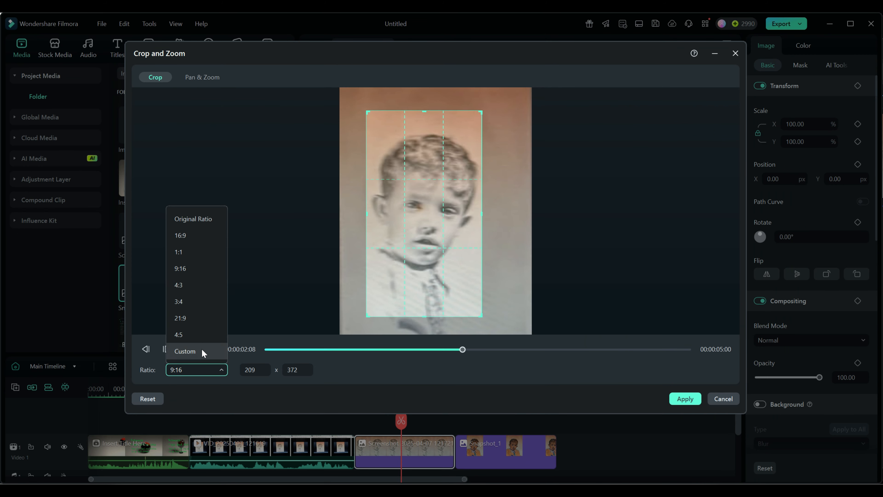
left_click(195, 235)
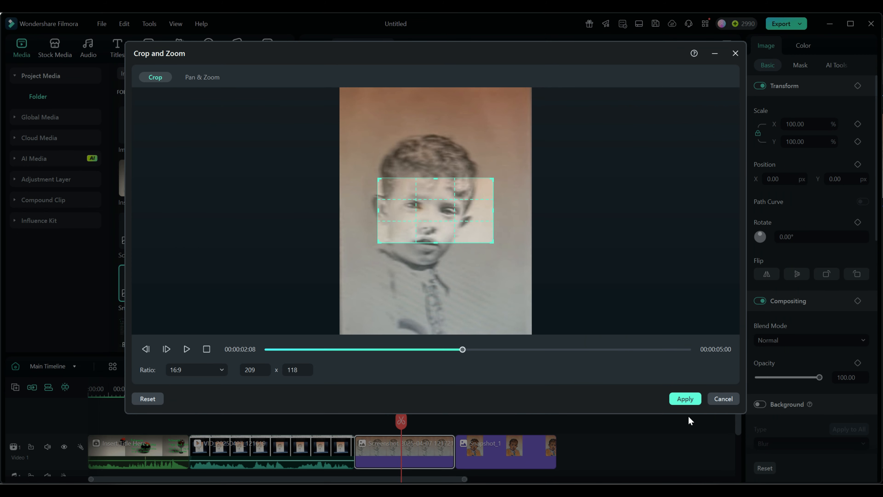
left_click(684, 399)
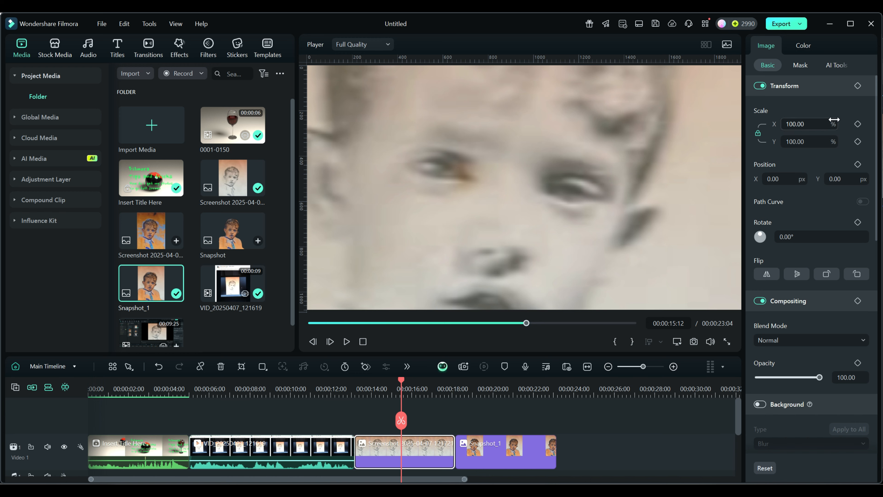
- Reset the photo's crop in Crop and Zoom and apply it
left_click(241, 366)
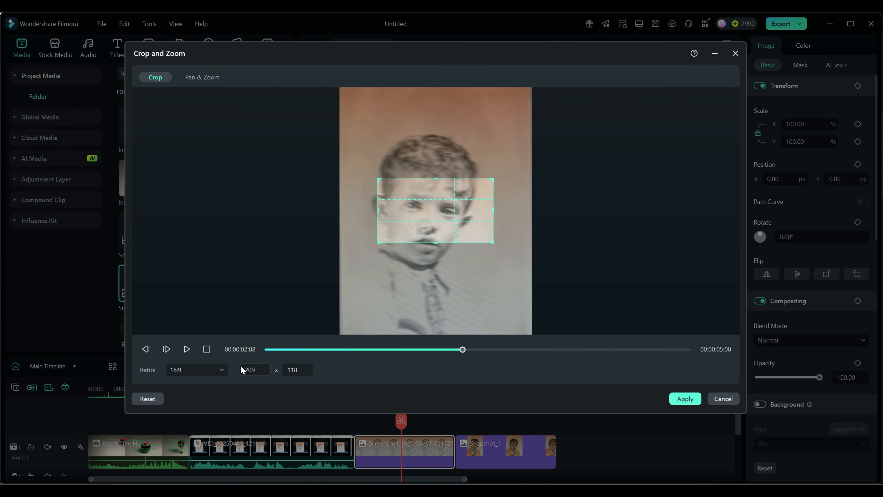
left_click(147, 398)
left_click(684, 399)
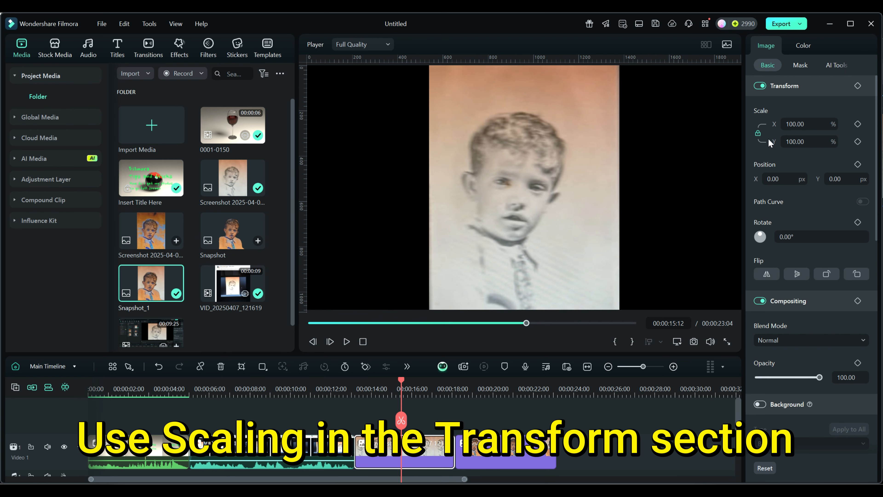
- Enlarge the photo clip's Transform scale to 161%
left_click(799, 124)
type("110")
key("Return")
left_click_drag(799, 124, 817, 123)
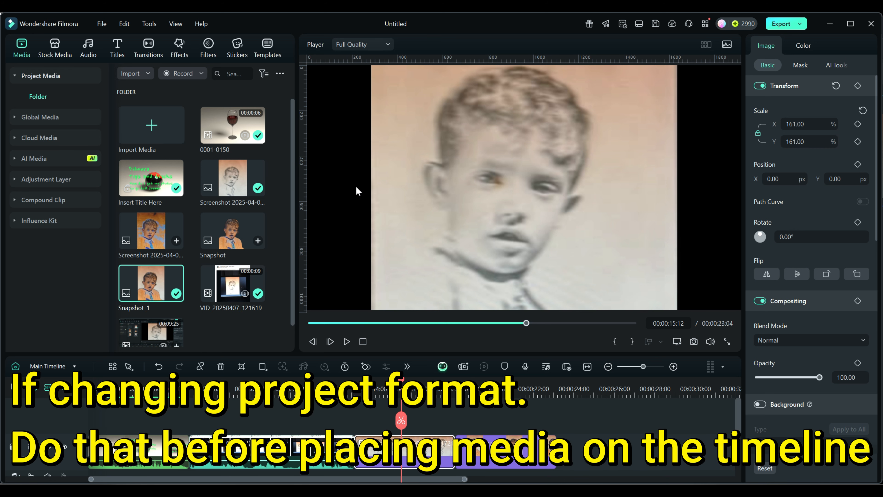
- Select the two photo clips at the end of the timeline and delete them
left_click_drag(579, 464, 427, 421)
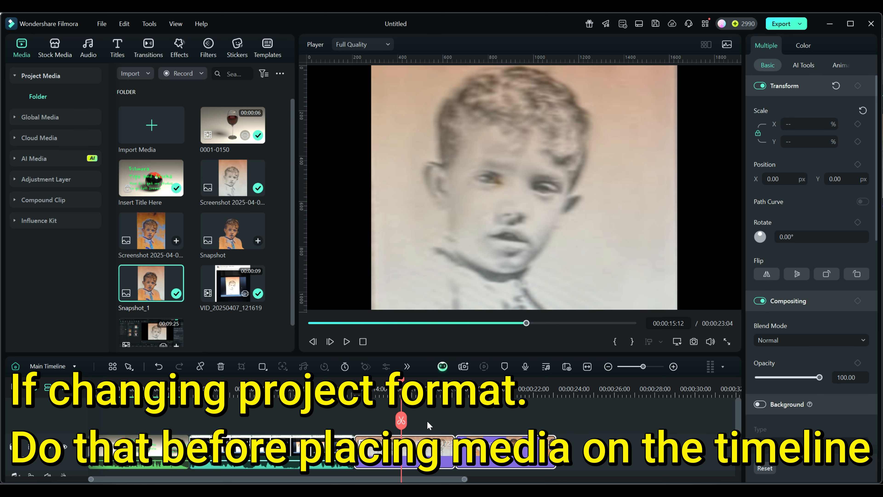
key("Delete")
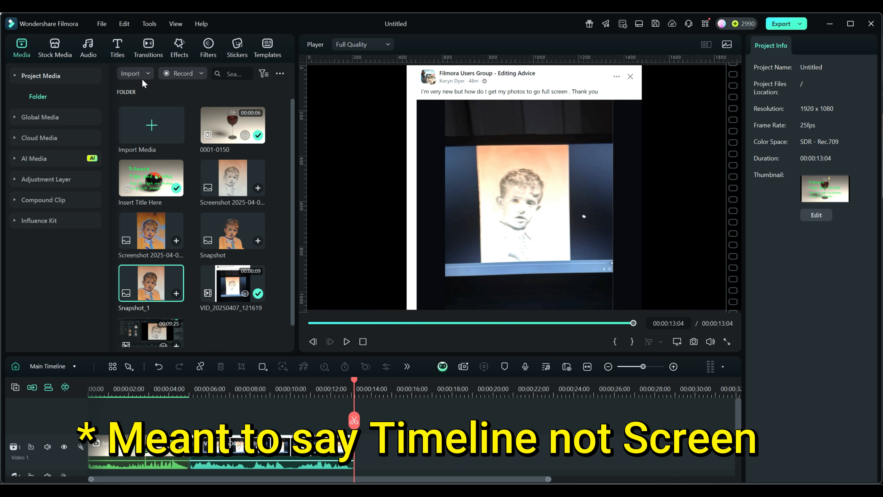
- Open the project settings and inspect the aspect ratio choices without applying any change
left_click(102, 24)
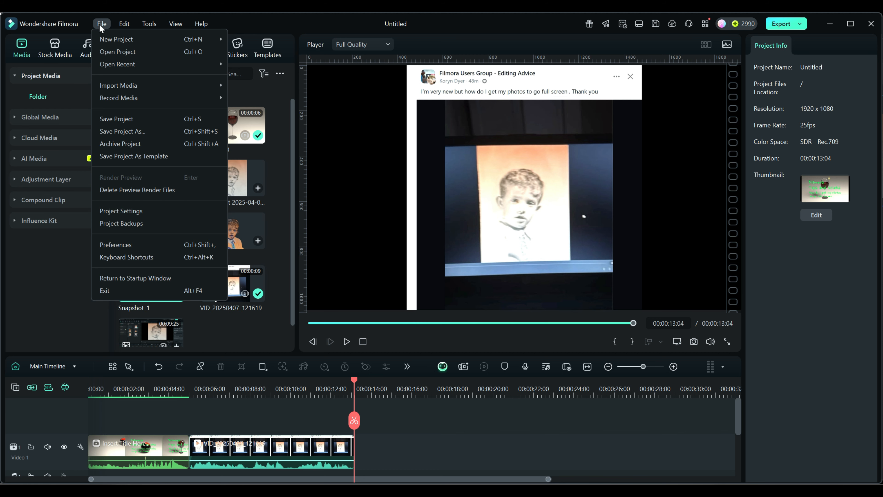
left_click(116, 210)
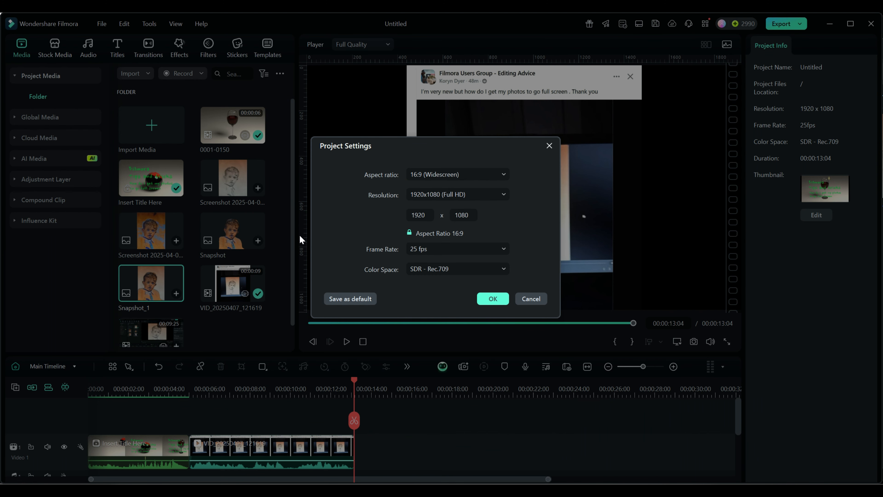
left_click(439, 175)
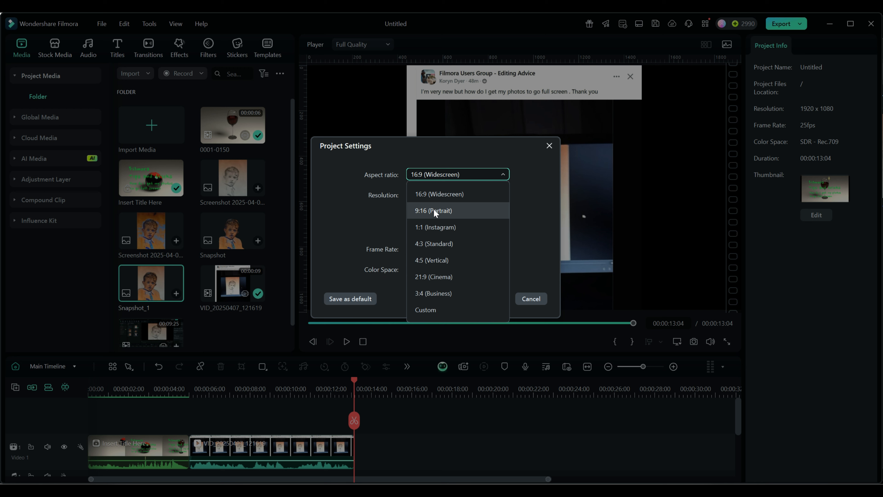
left_click(449, 193)
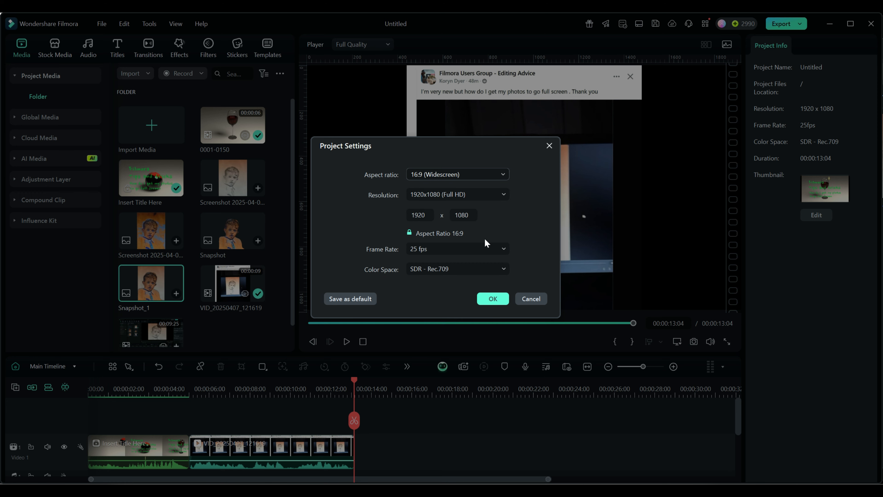
left_click(532, 300)
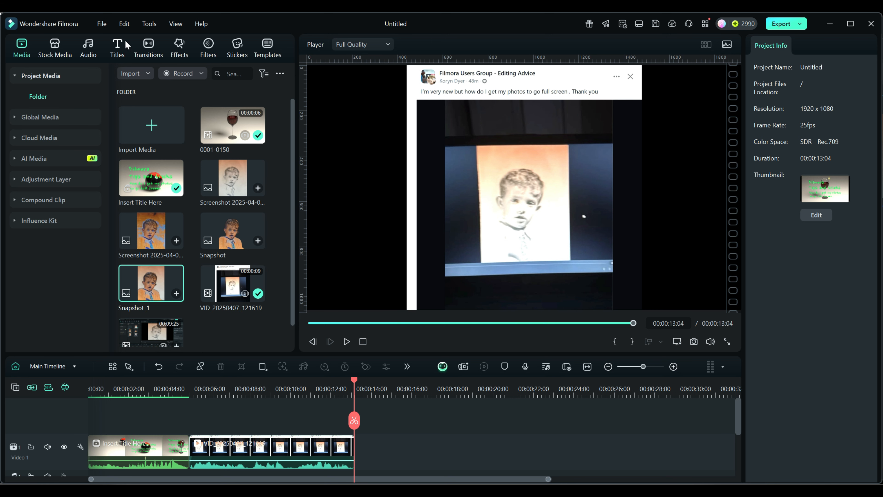
- Set the Photo Placement editing preference to Crop to Fit and apply it
left_click(102, 24)
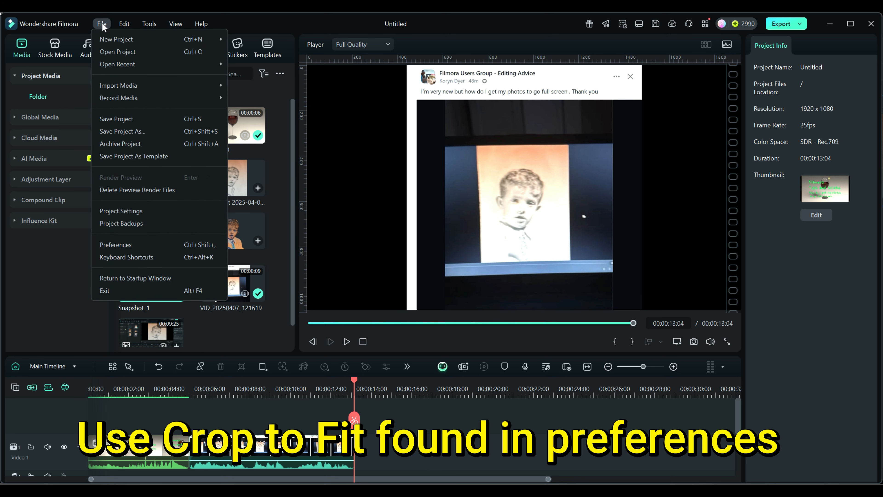
left_click(112, 247)
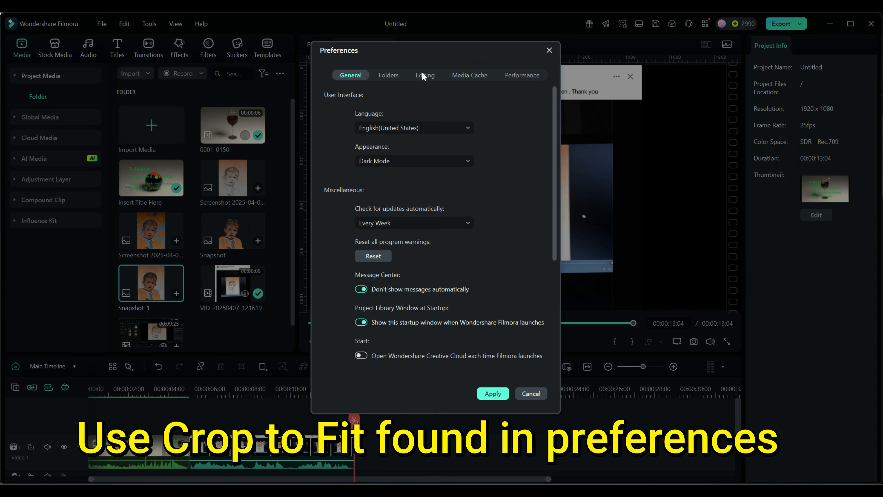
left_click(424, 76)
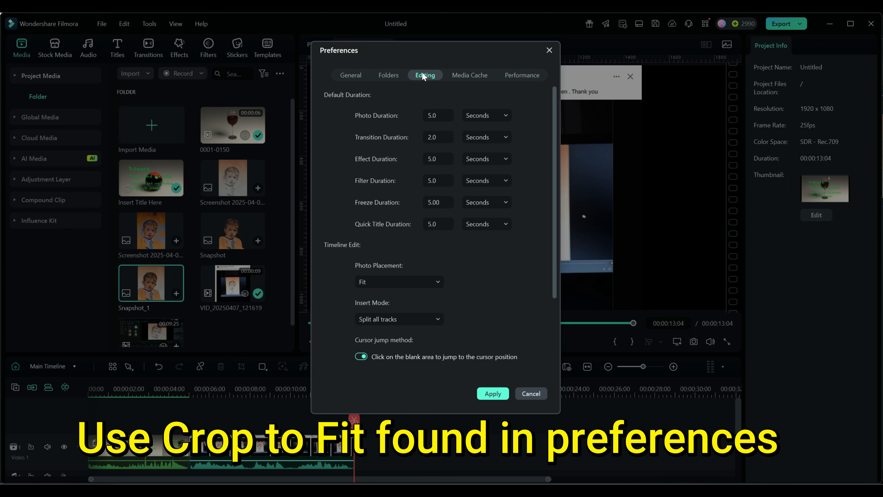
left_click(390, 284)
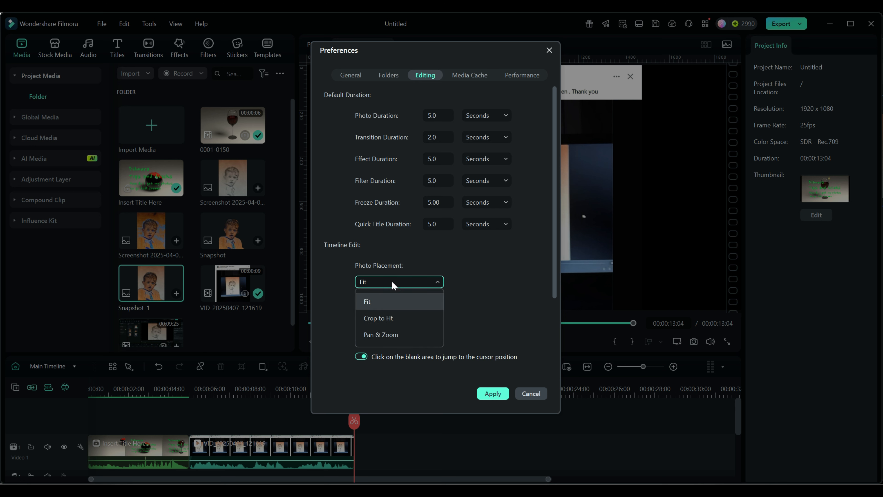
left_click(381, 318)
left_click(493, 394)
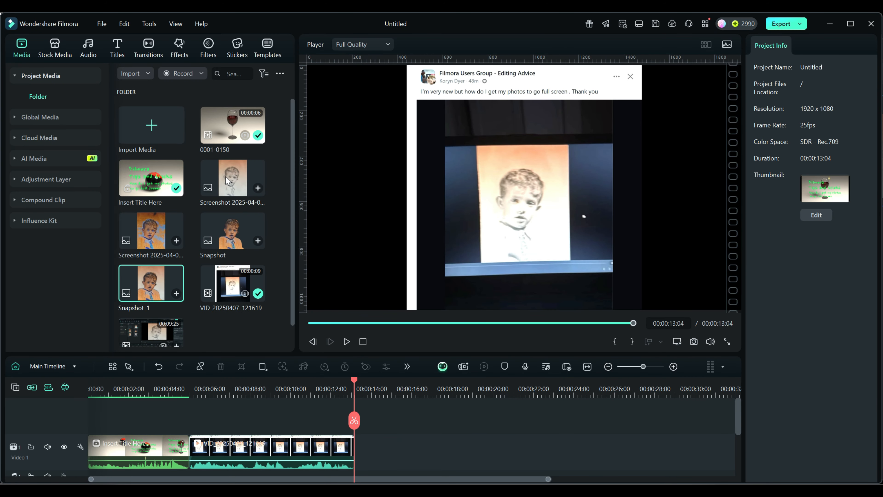
- Add the Screenshot 2025-04-0... photo to the timeline after the video clip
left_click_drag(227, 180, 372, 448)
left_click(382, 384)
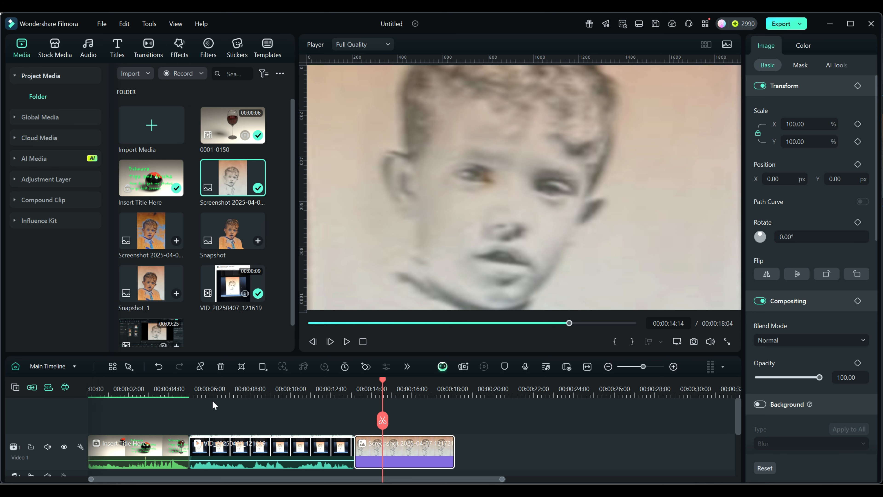
- Crop the new photo with a Custom ratio, extending the crop area to about 345 x 260, and apply
left_click(241, 366)
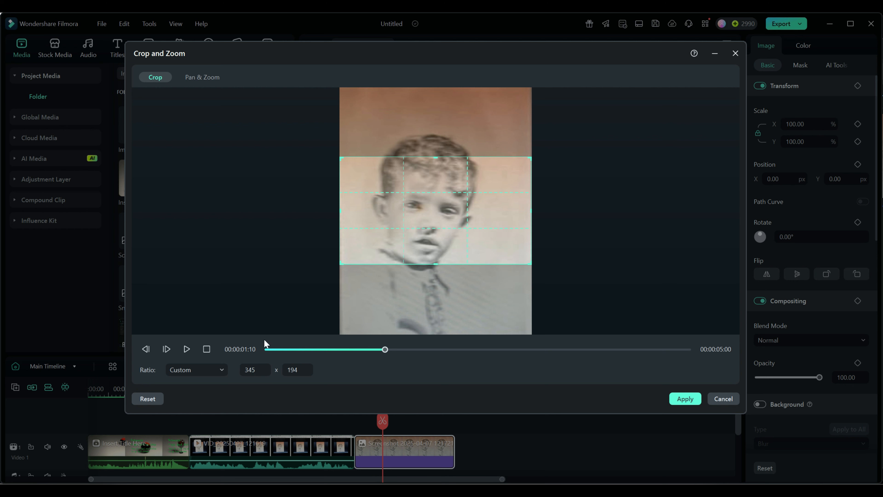
left_click(197, 372)
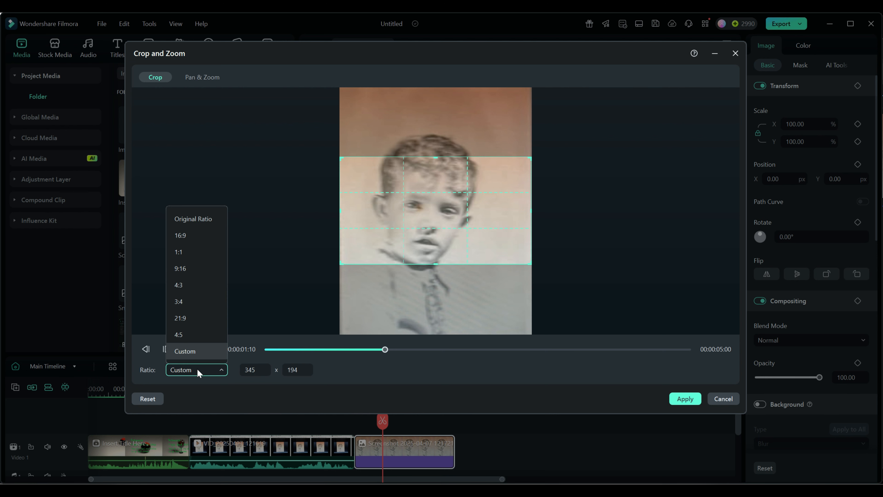
left_click(190, 355)
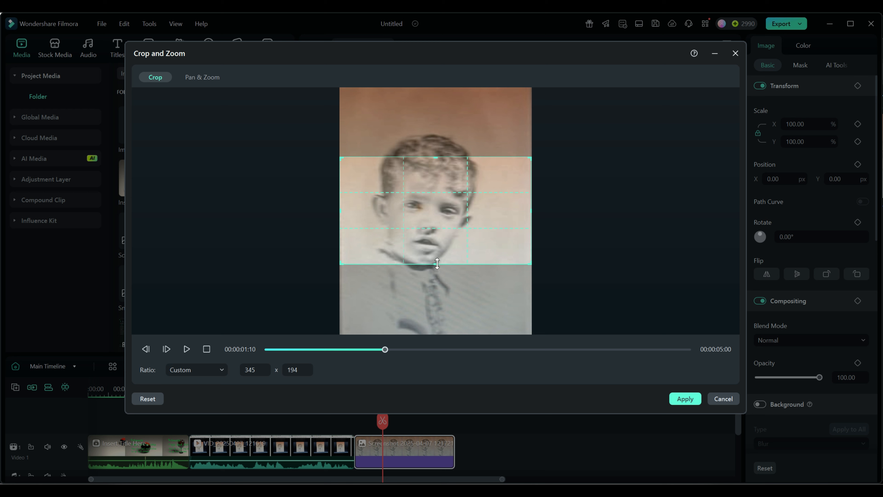
left_click_drag(435, 157, 436, 128)
left_click_drag(434, 263, 436, 272)
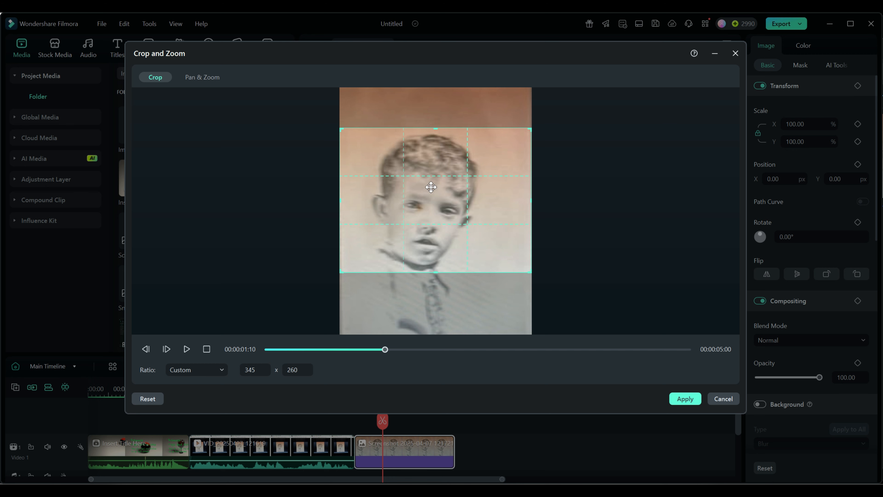
left_click(685, 399)
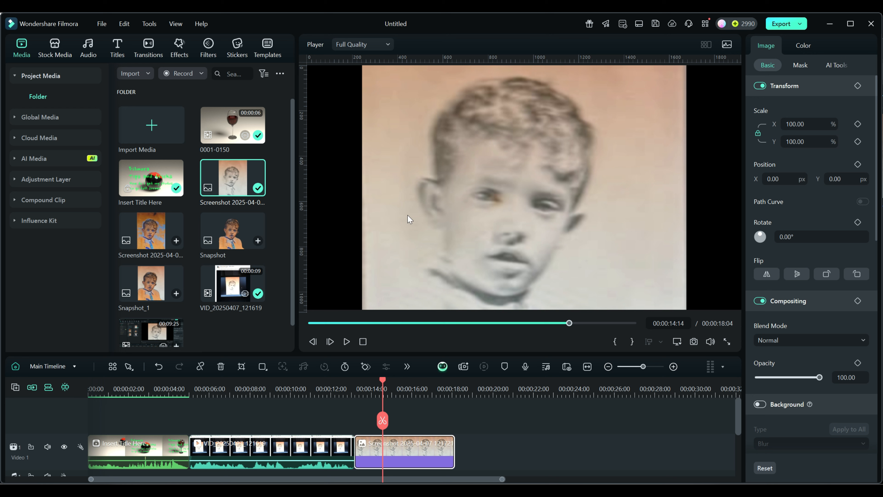
- Try scaling the photo uniformly to 119%, then reset its scale
left_click(413, 239)
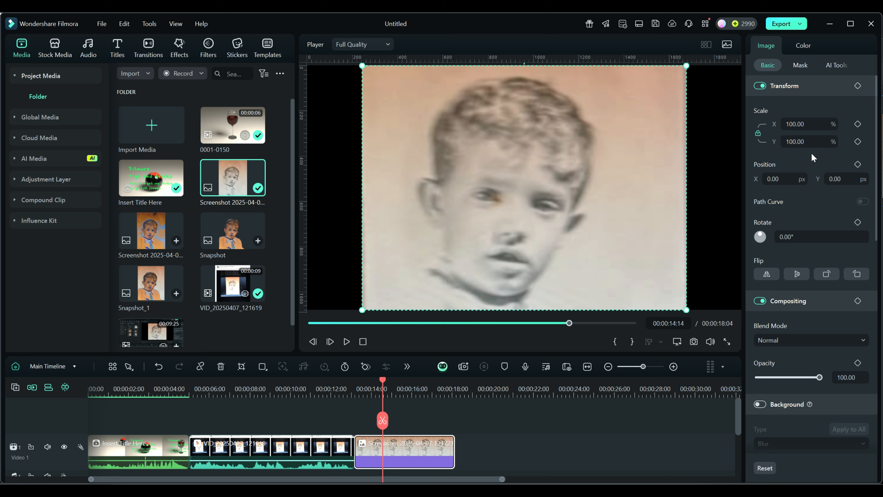
mouse_move(797, 123)
left_mouse_down()
mouse_move(817, 124)
mouse_move(797, 123)
mouse_move(808, 123)
left_mouse_up()
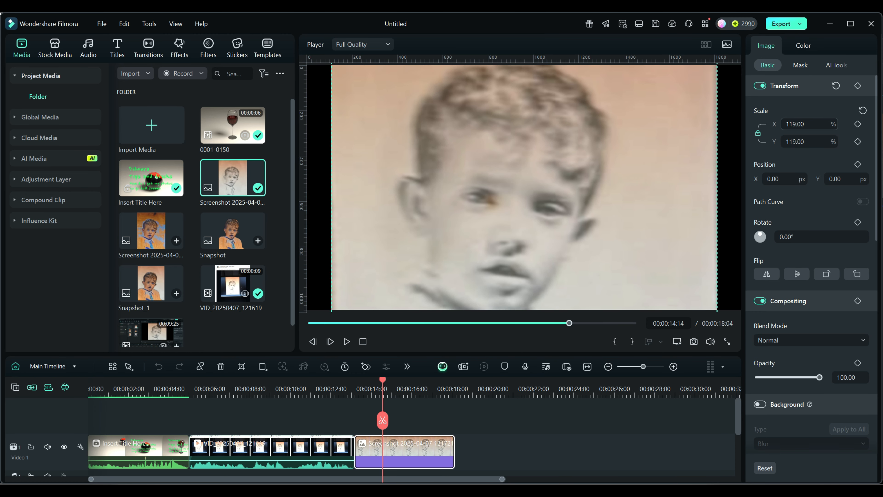
left_click(863, 111)
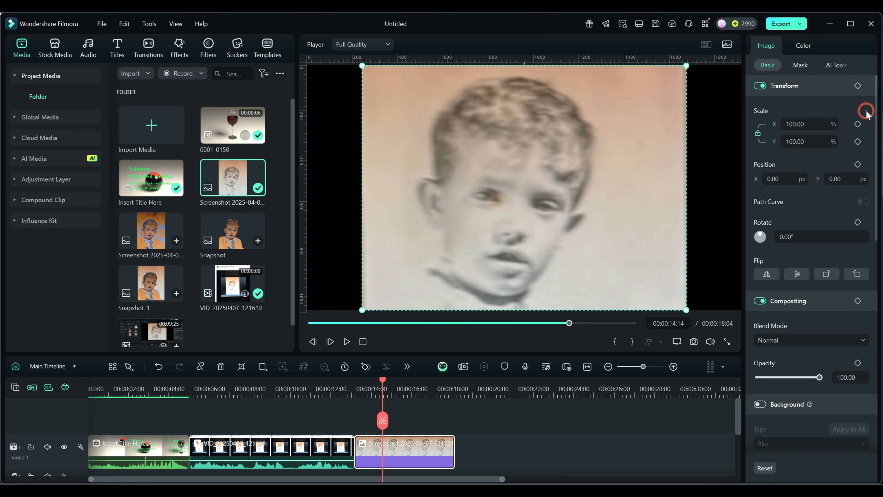
- Unlock the scale proportions and stretch the photo horizontally to about 135% width, then reset the transform
left_click(757, 134)
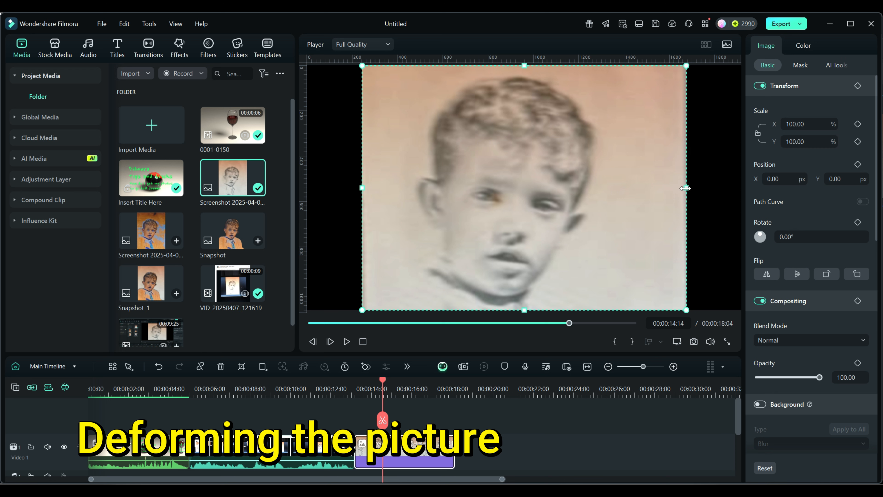
left_click_drag(685, 188, 743, 190)
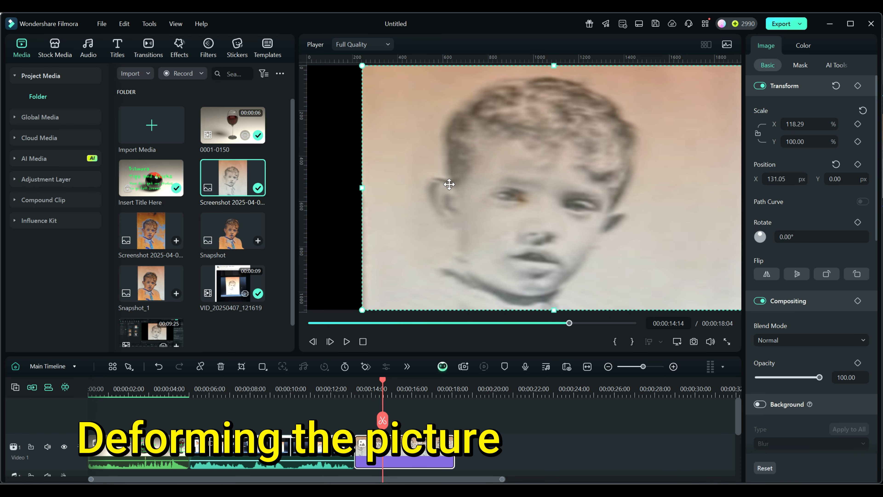
left_click_drag(362, 189, 308, 189)
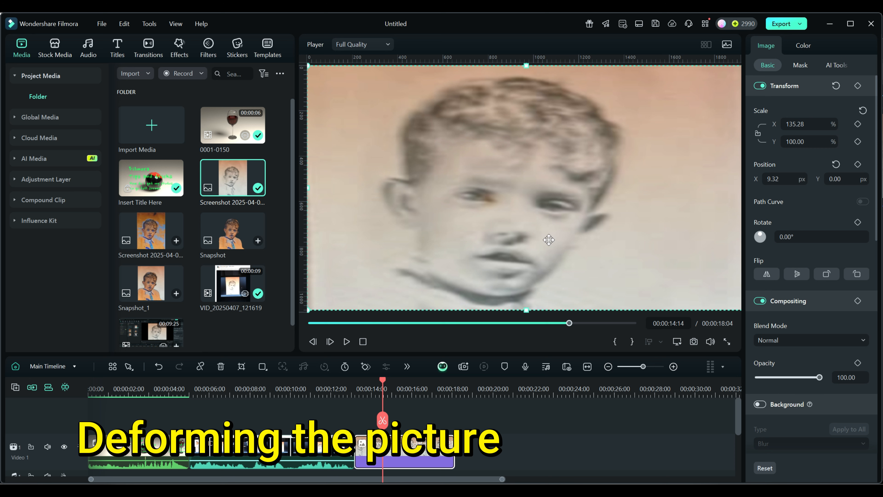
left_click(836, 85)
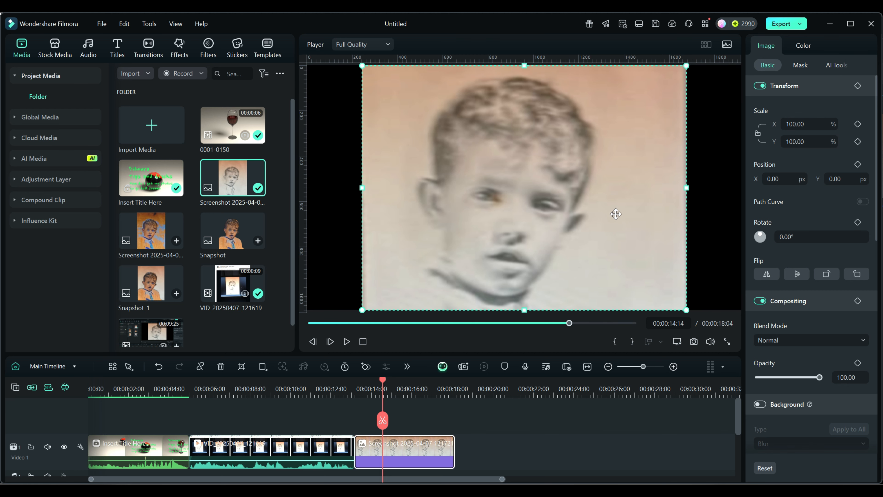
- Reset the photo's crop in the Crop and Zoom window and apply it
left_click(242, 367)
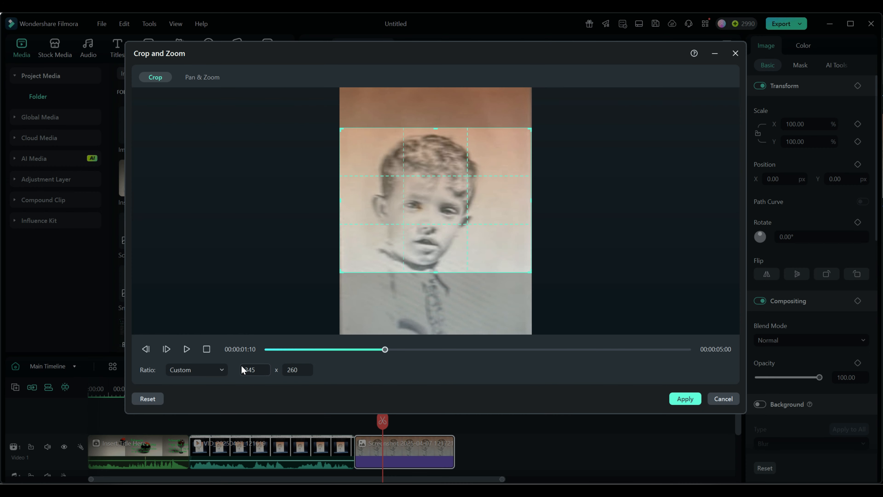
left_click(149, 399)
left_click(685, 399)
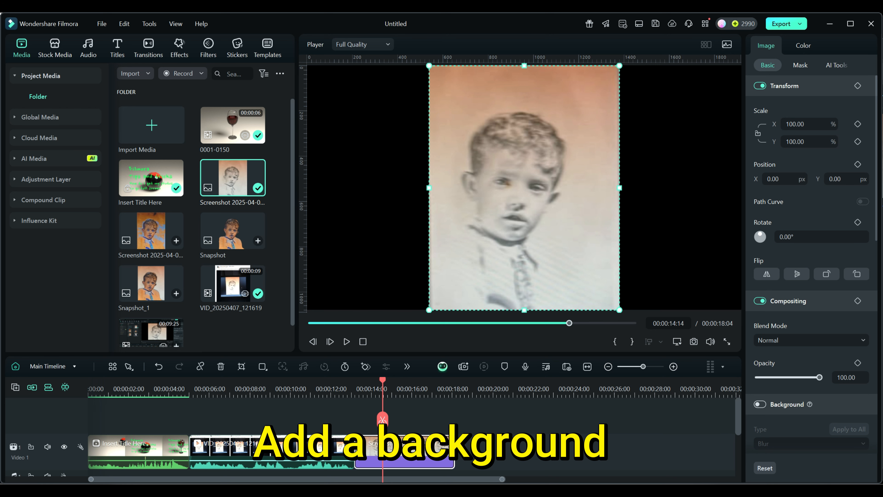
- Delete the photo clip and add Snapshot_1 in its place on the timeline
key("Delete")
left_click_drag(154, 286, 367, 455)
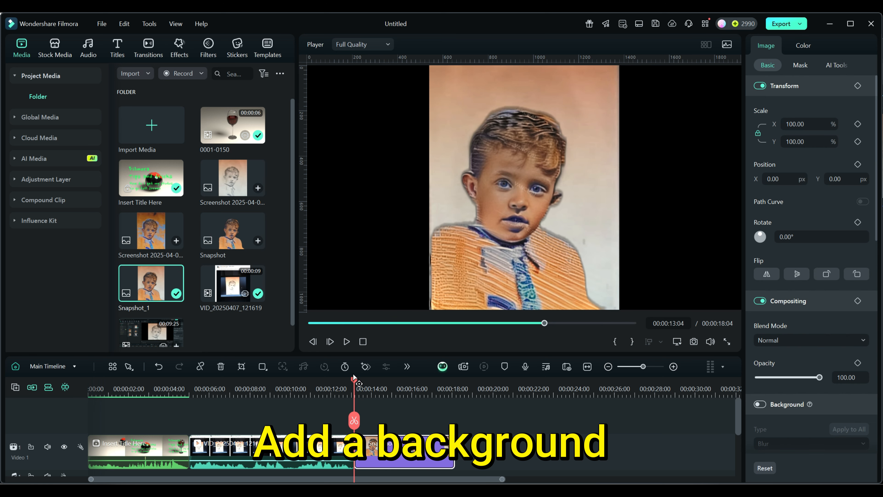
left_click_drag(354, 380, 405, 385)
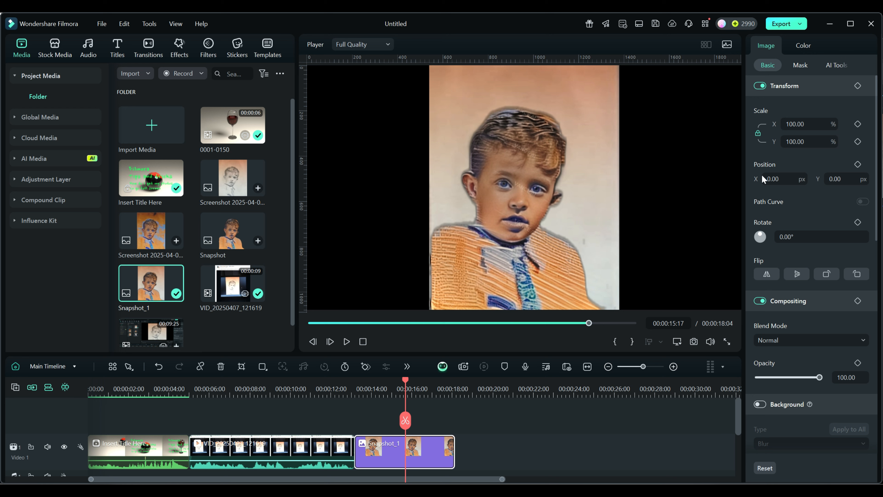
- Scale Snapshot_1 to 89% and rotate it to -7°
left_click_drag(817, 125, 818, 139)
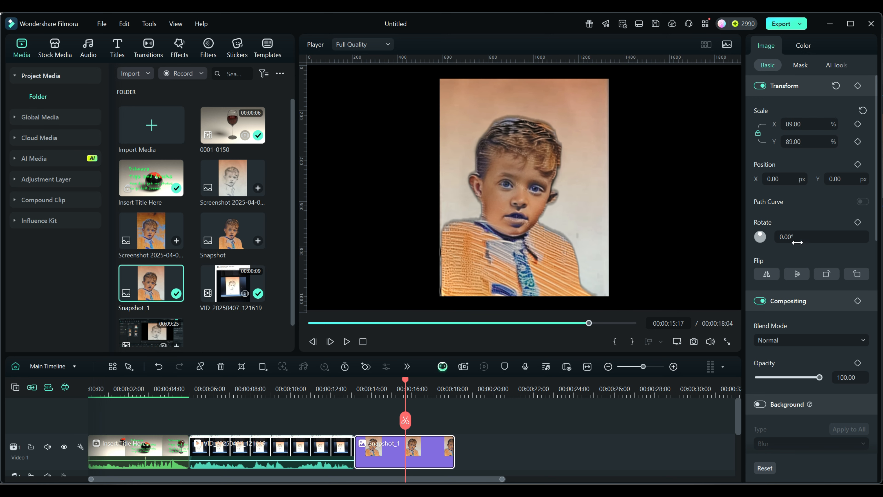
mouse_move(792, 237)
left_mouse_down()
mouse_move(778, 237)
mouse_move(789, 237)
left_mouse_up()
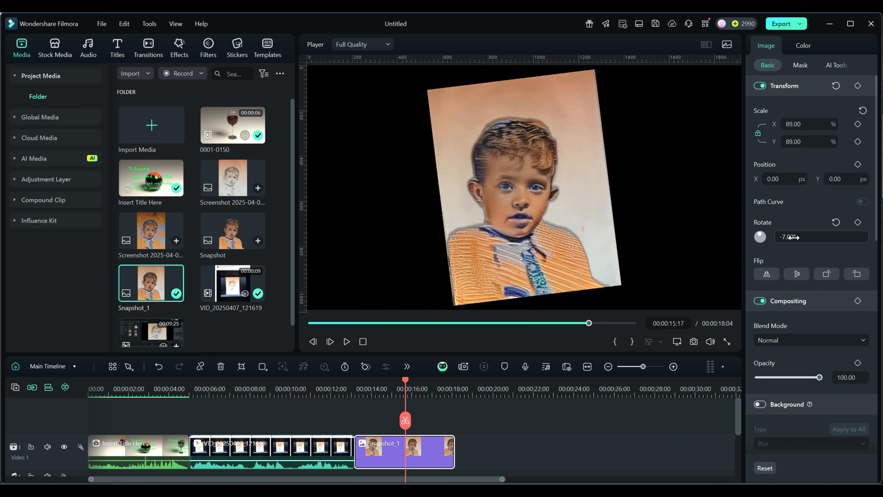
- Move the Snapshot_1 clip up onto the Video 2 track
left_click_drag(419, 453, 417, 413)
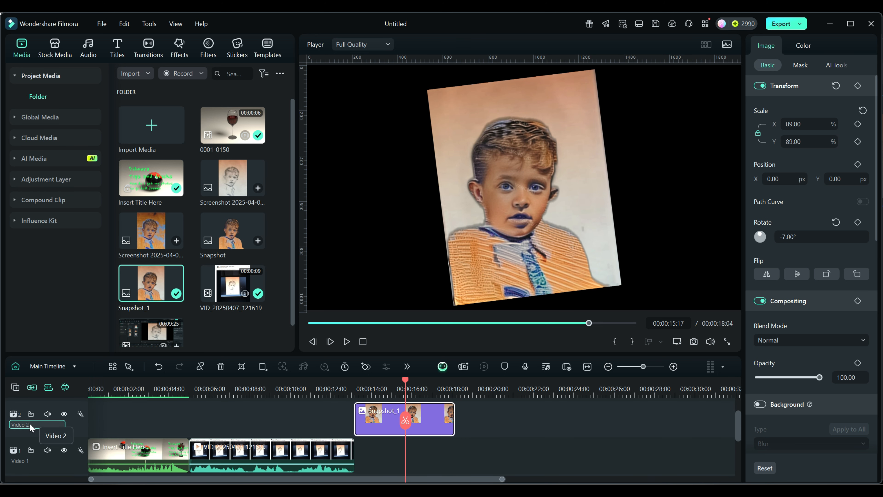
left_click_drag(442, 479, 576, 470)
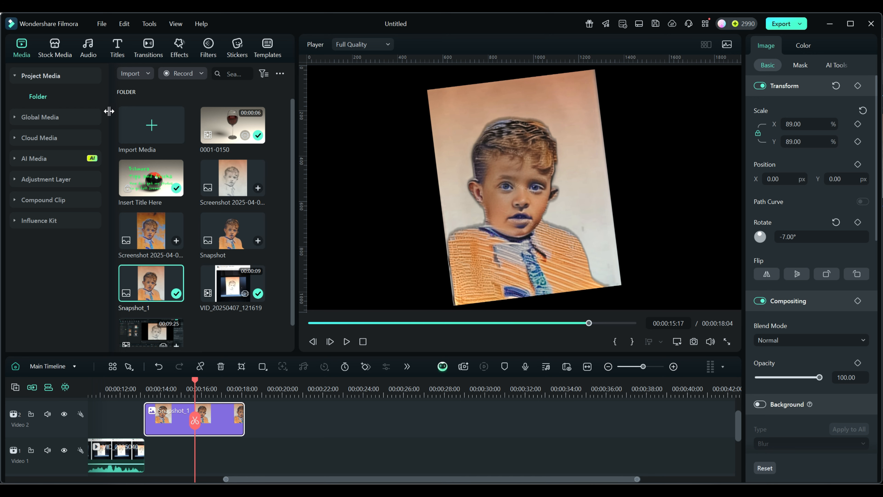
- Place the Sample Color Gradient 15 stock background on Video 1 beneath the photo
left_click(54, 45)
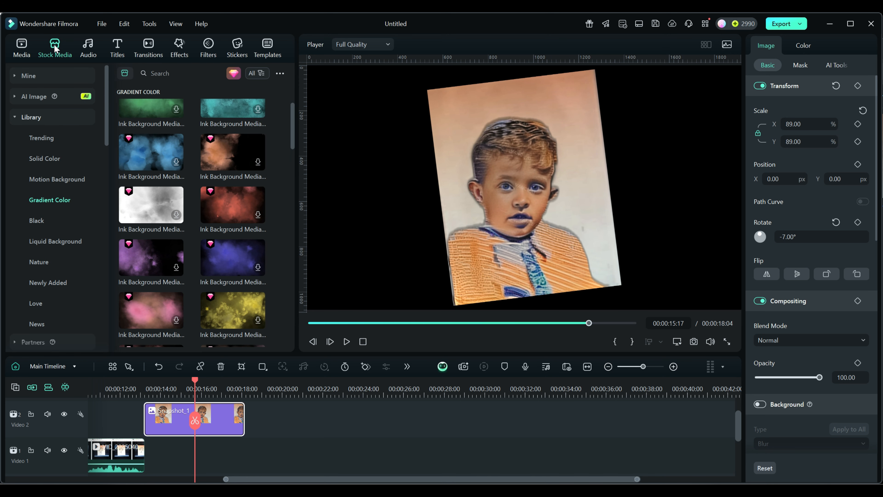
left_click(44, 158)
left_click(49, 201)
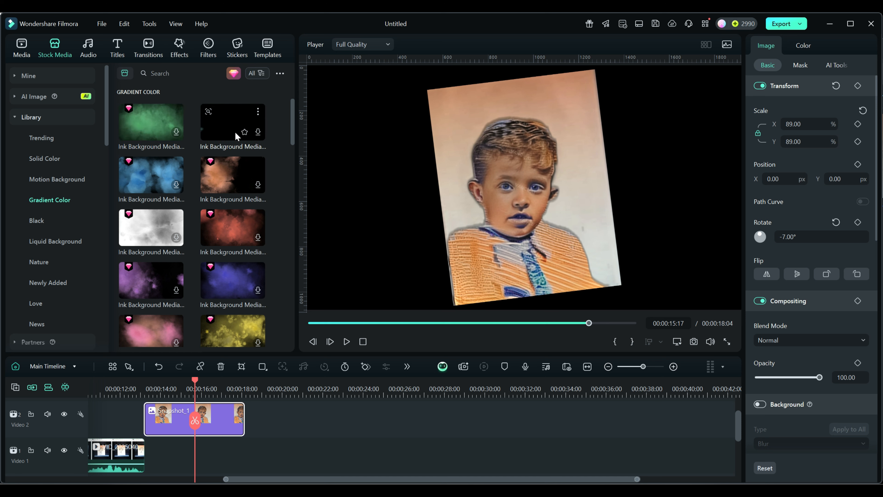
left_click_drag(290, 116, 287, 220)
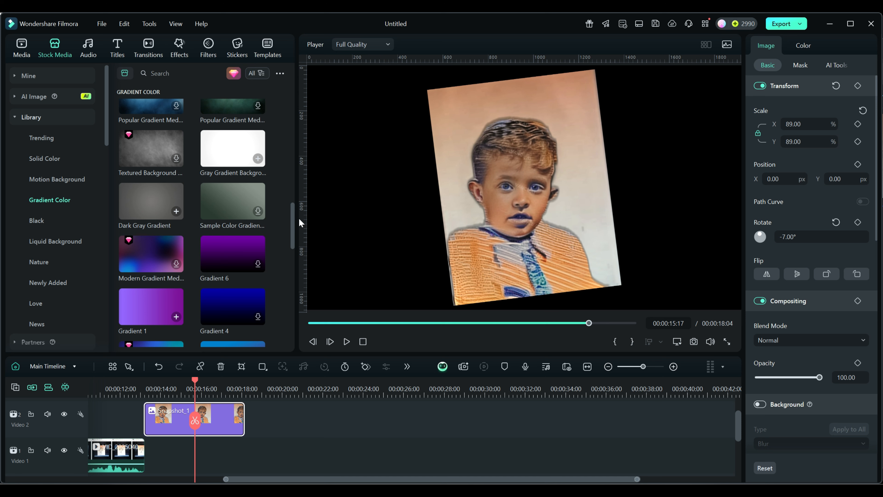
left_click_drag(292, 218, 298, 268)
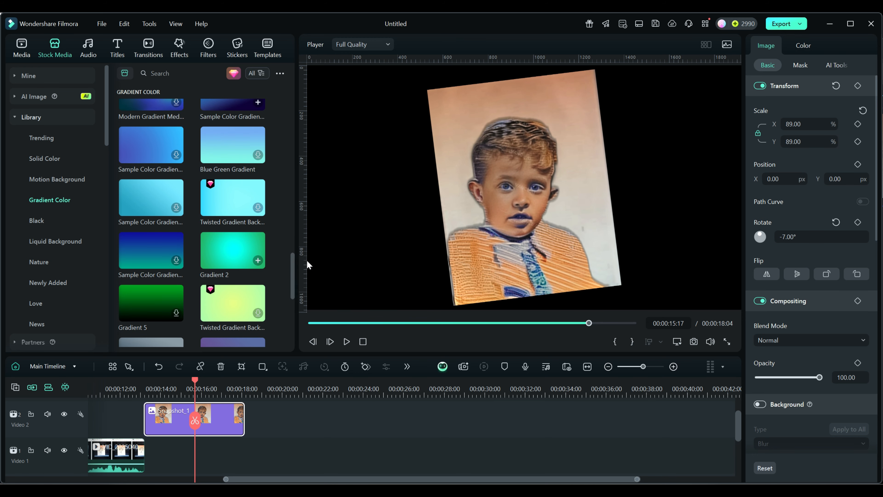
mouse_move(133, 256)
left_click_drag(139, 247, 222, 462)
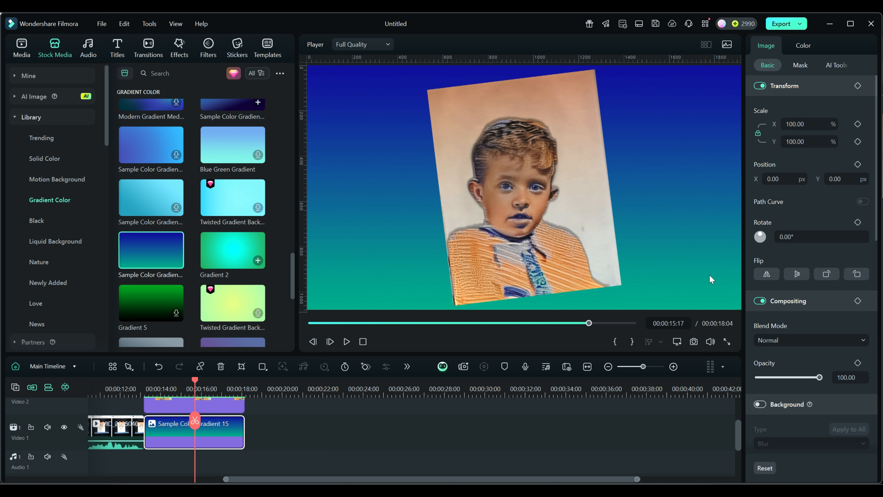
- Try enabling the blur Background option on the gradient and the photo, switching it off again
left_click(761, 404)
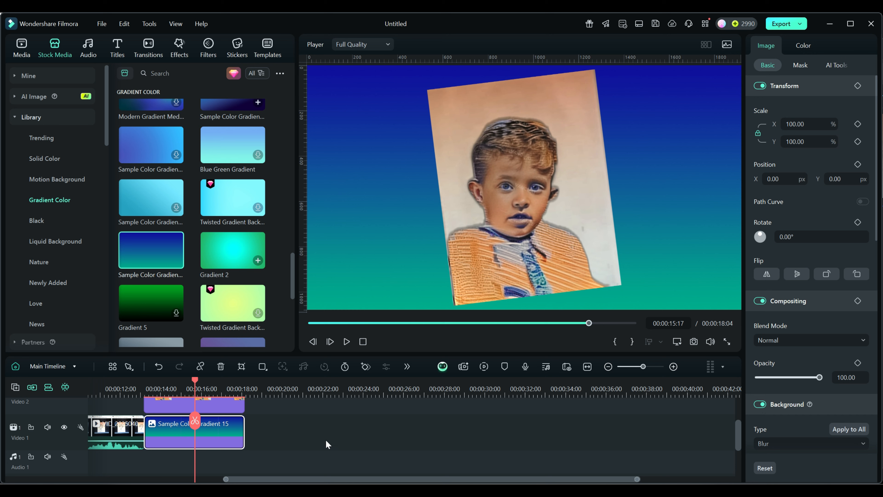
left_click(760, 405)
left_click(232, 412)
scroll(355, 432, "up", 1)
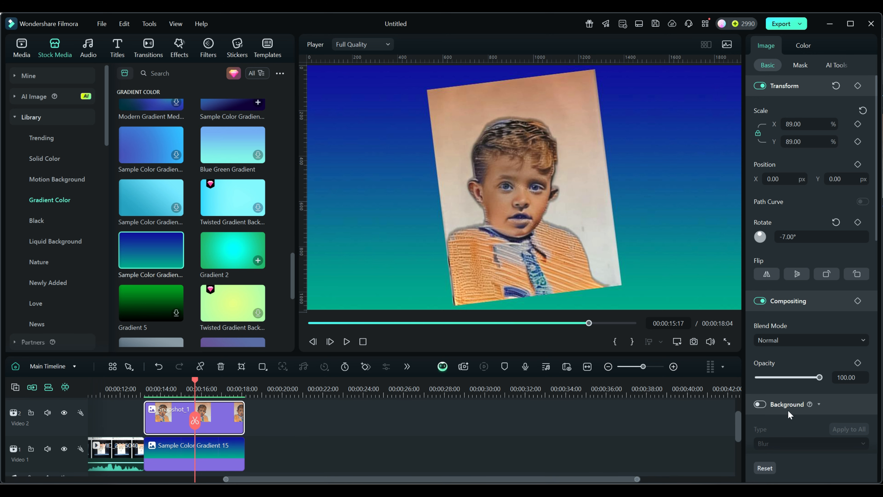
left_click(760, 404)
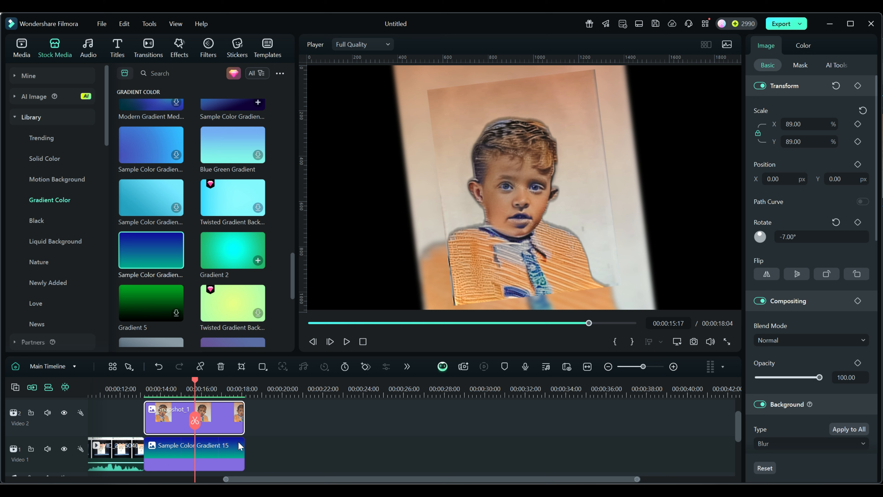
left_click(759, 404)
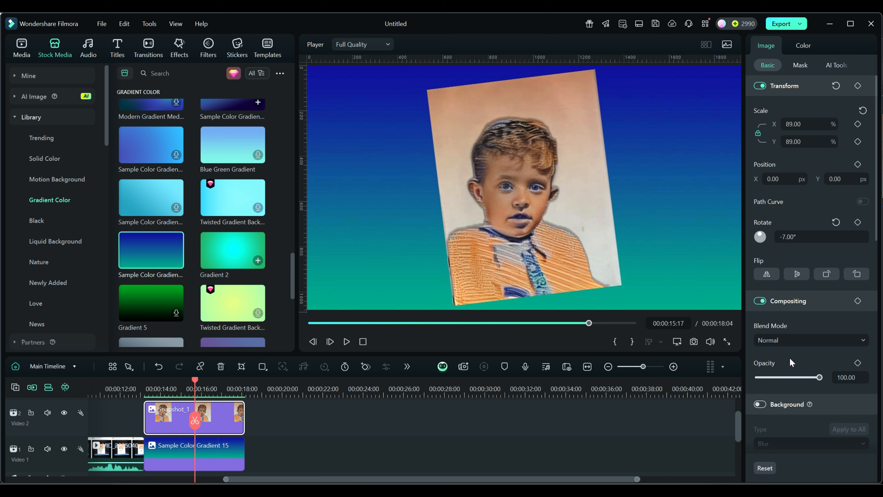
- Enable Drop Shadow on the photo and set its angle to 136°
scroll(792, 362, "down", 3)
scroll(791, 362, "down", 3)
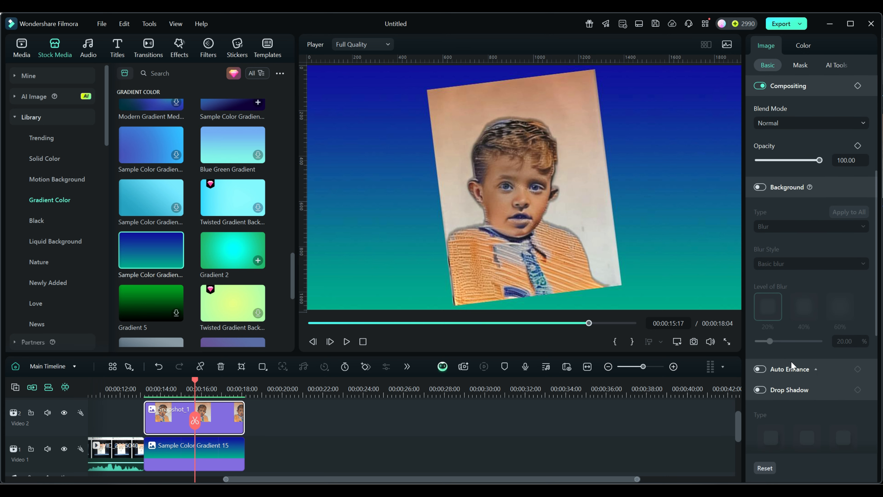
left_click(761, 390)
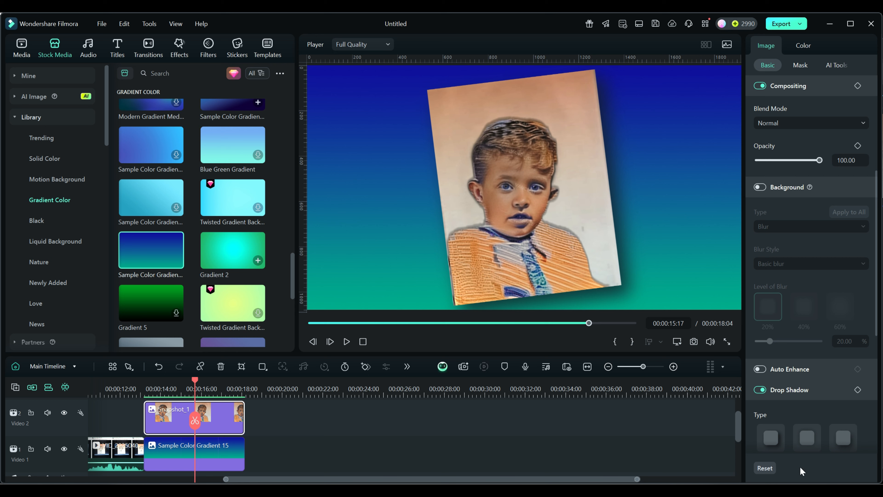
scroll(843, 405, "down", 5)
left_click(789, 369)
type("317")
key("Return")
left_click_drag(758, 366, 762, 370)
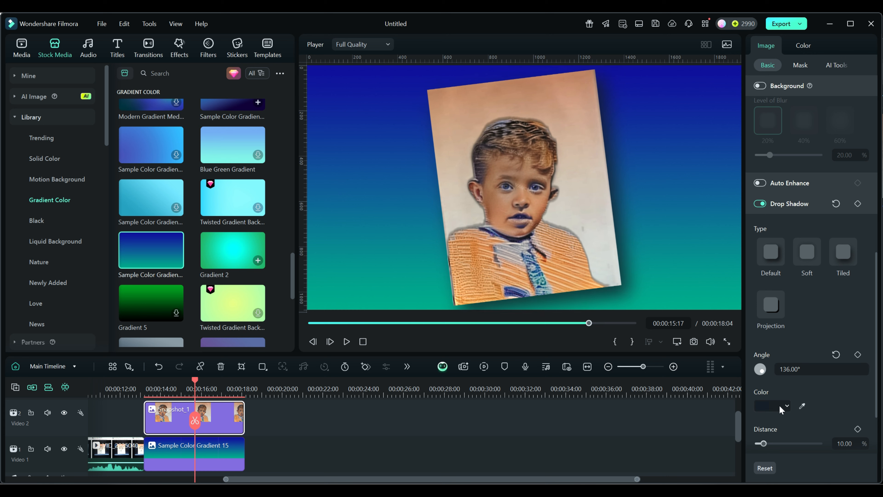
- Set the drop shadow color to black
left_click(787, 406)
left_click(813, 368)
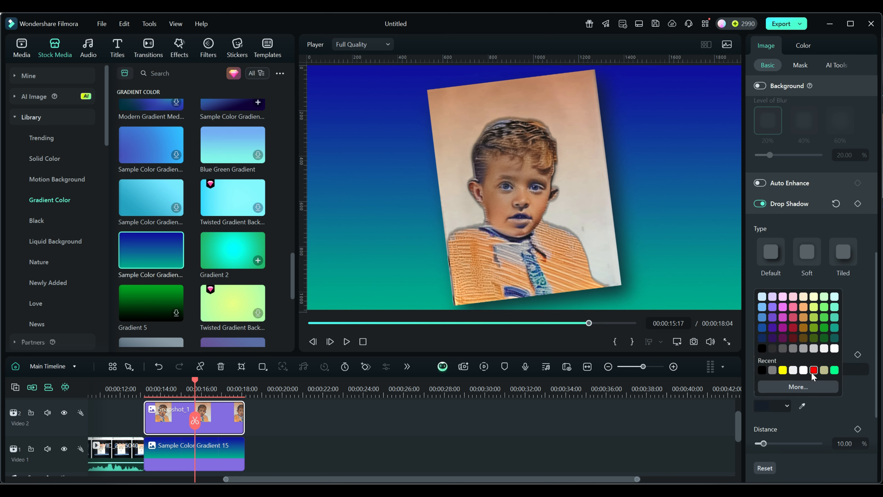
left_click(780, 368)
left_click(786, 404)
left_click(764, 370)
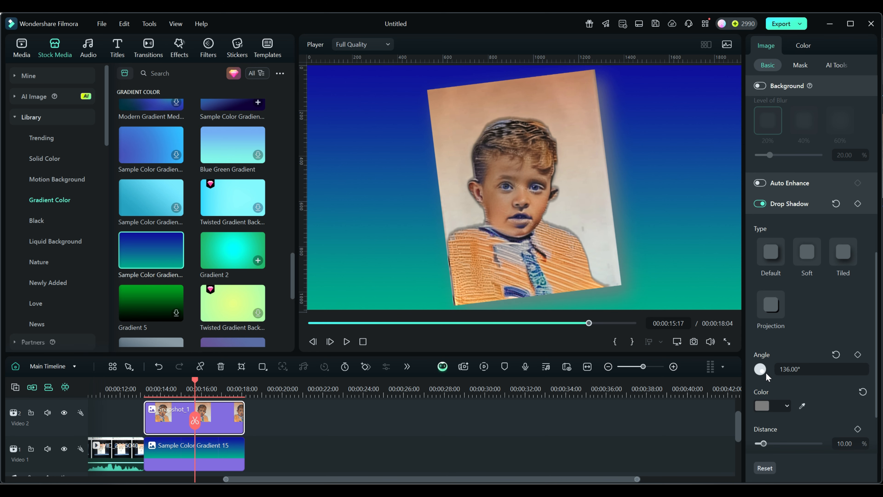
left_click(786, 406)
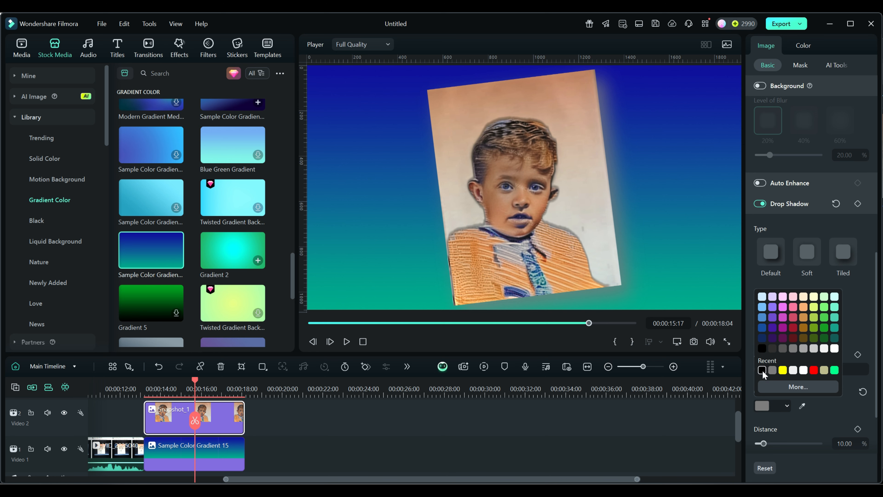
left_click(764, 370)
- Try adjusting the shadow's distance, blur and opacity, resetting each one
scroll(834, 412, "down", 2)
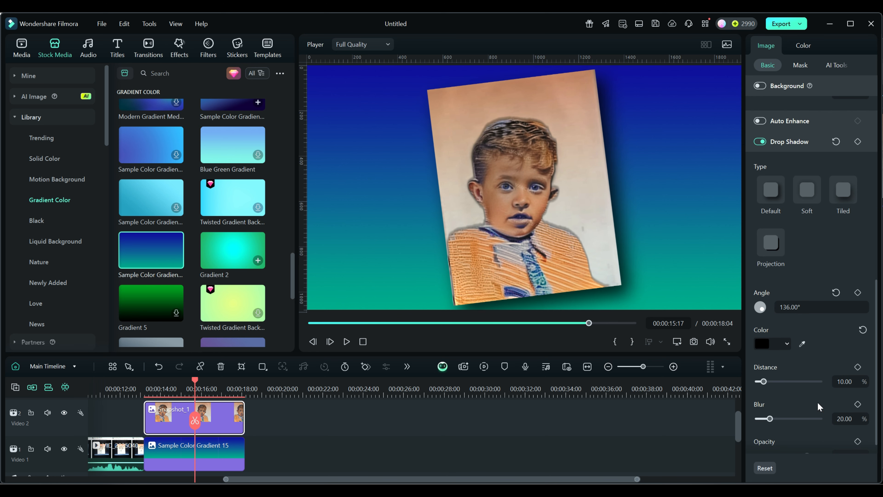
mouse_move(763, 381)
left_mouse_down()
mouse_move(784, 383)
mouse_move(764, 382)
left_mouse_up()
left_click(836, 366)
mouse_move(769, 419)
left_mouse_down()
mouse_move(752, 419)
mouse_move(797, 418)
mouse_move(770, 418)
left_mouse_up()
left_click(836, 403)
scroll(806, 428, "down", 1)
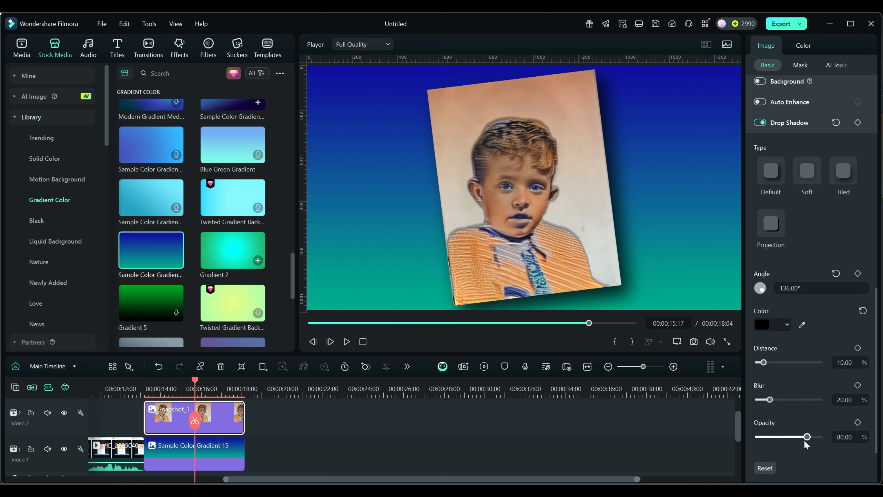
left_click_drag(807, 438, 782, 438)
left_click(836, 422)
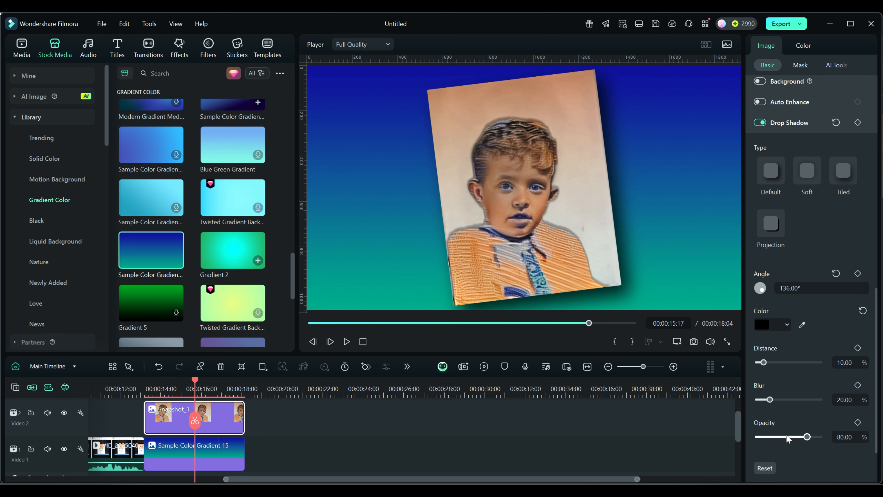